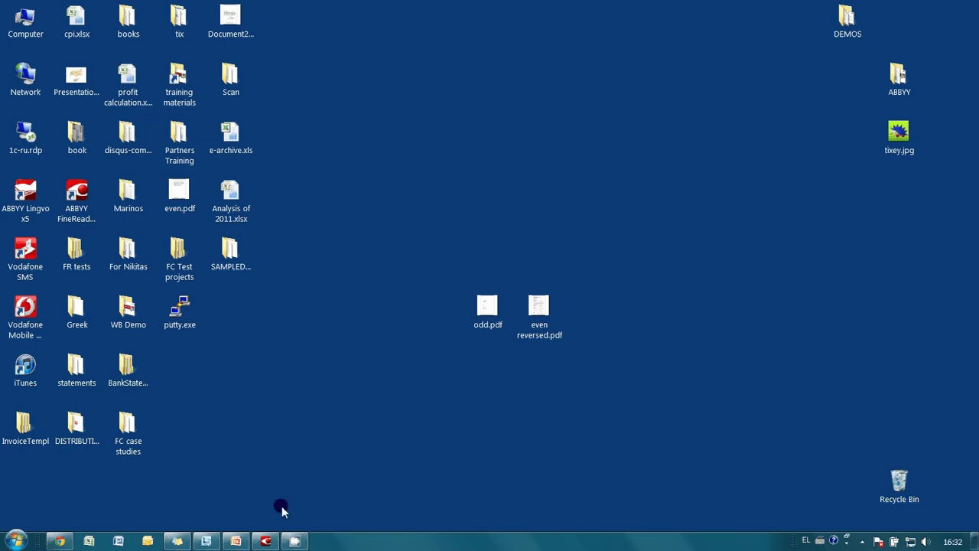
Restore FineReader and scan two batches, odd pages then even pages, into 17 loan-agreement pages
left_click(267, 542)
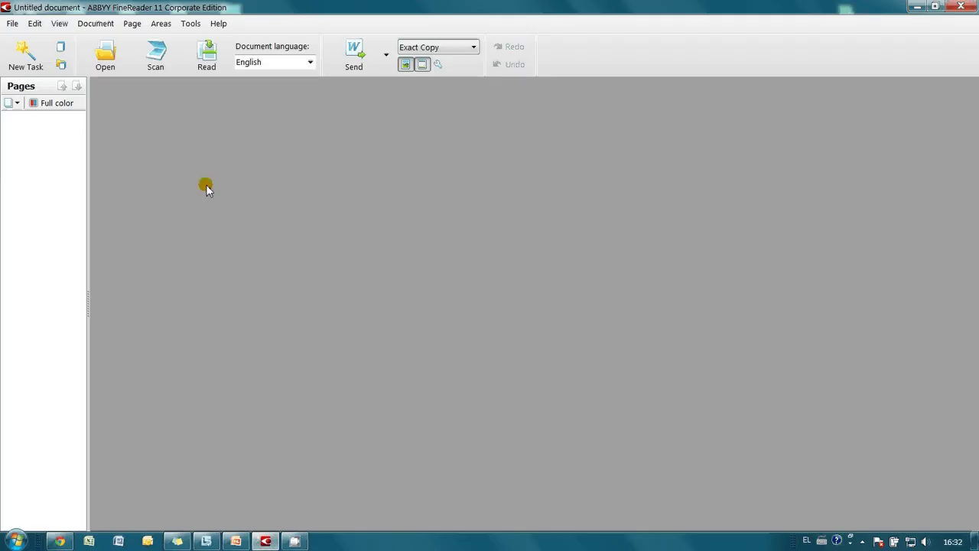
left_click(157, 57)
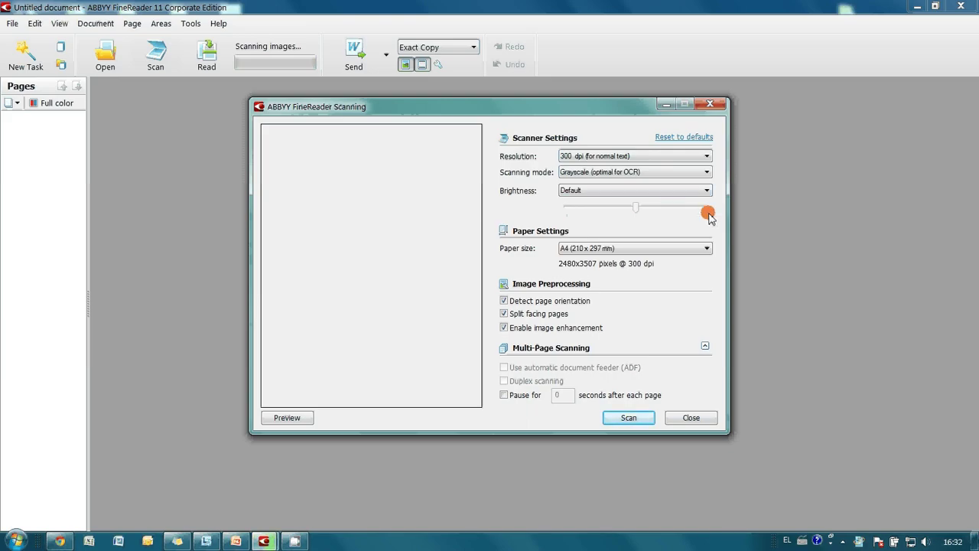
left_click(628, 420)
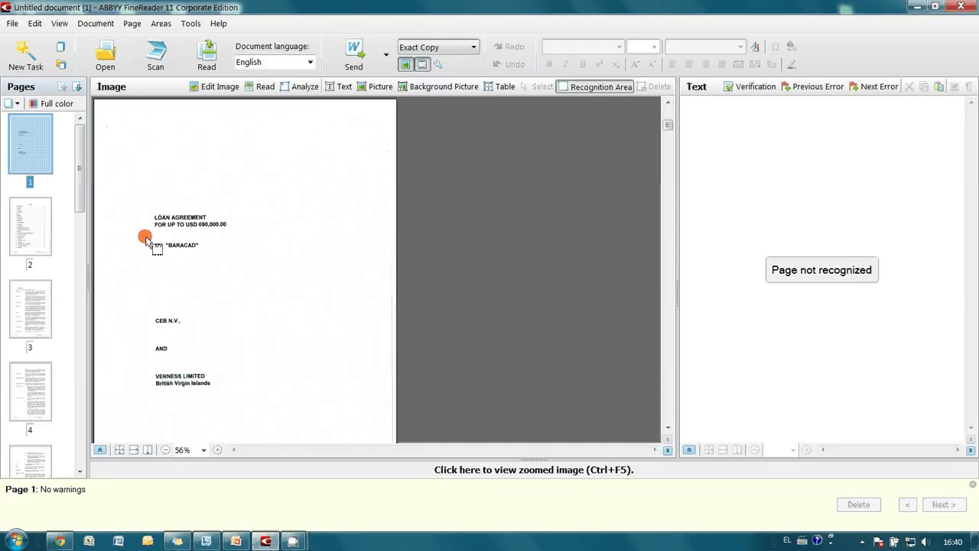
mouse_move(81, 156)
left_mouse_down()
mouse_move(93, 367)
mouse_move(87, 433)
mouse_move(81, 135)
mouse_move(84, 146)
left_mouse_up()
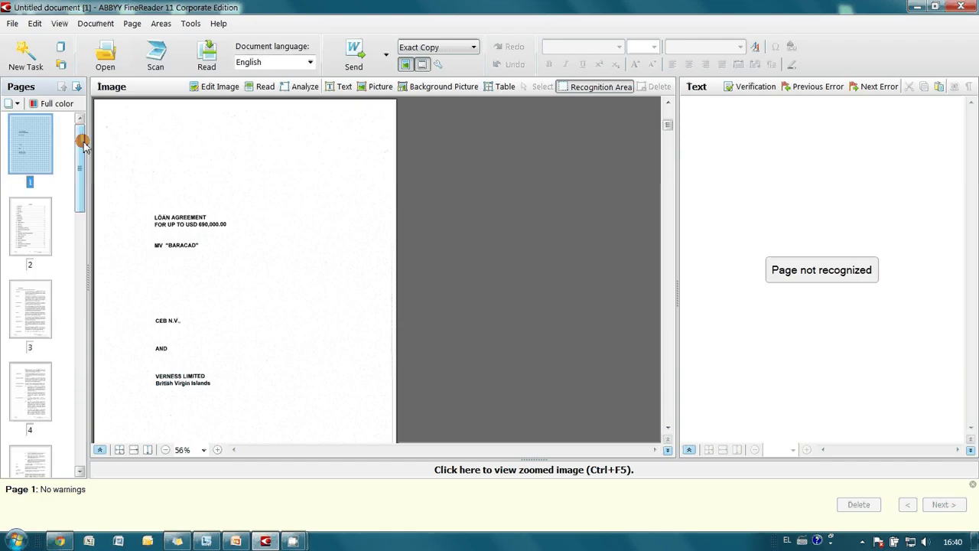
left_click(155, 58)
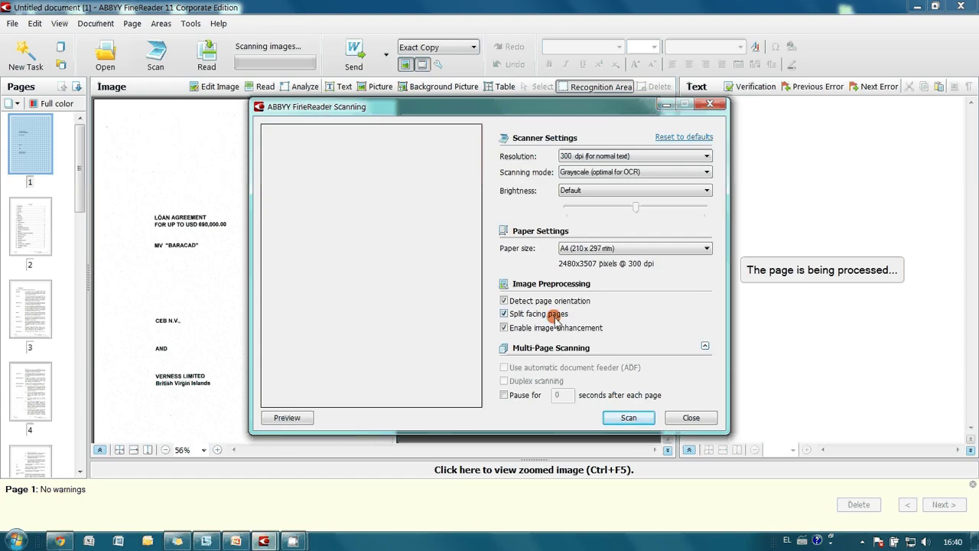
left_click(625, 415)
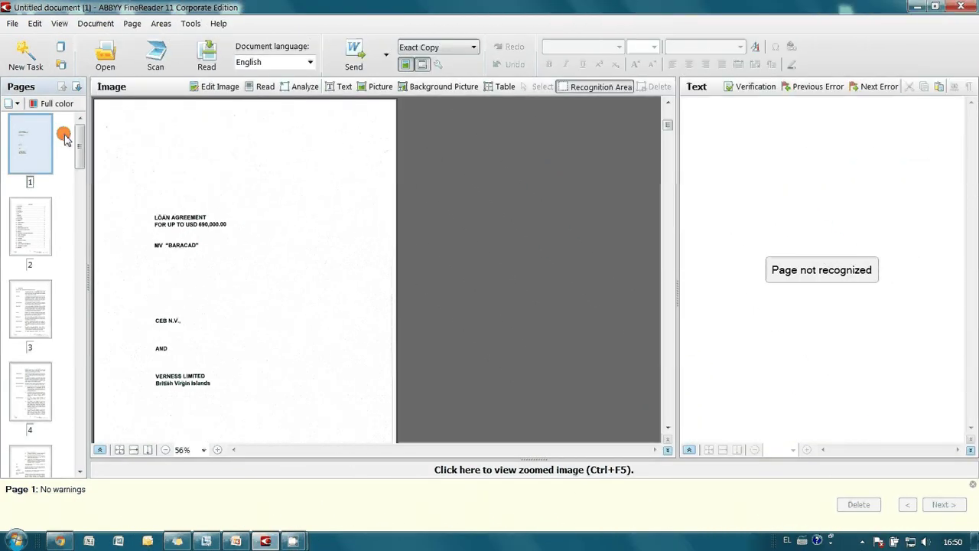
Select all pages and renumber them with 'Reverse order of even pages'
right_click(65, 136)
mouse_move(108, 174)
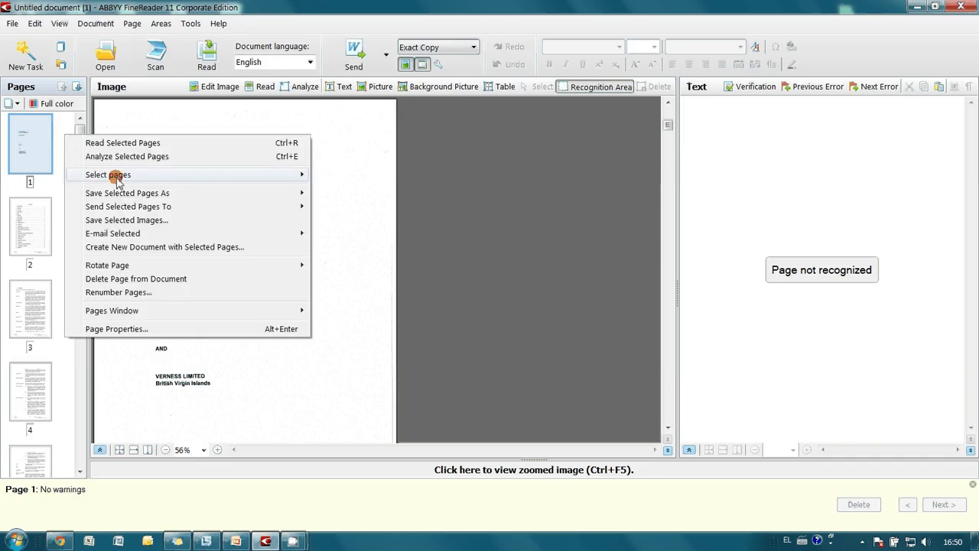
left_click(325, 176)
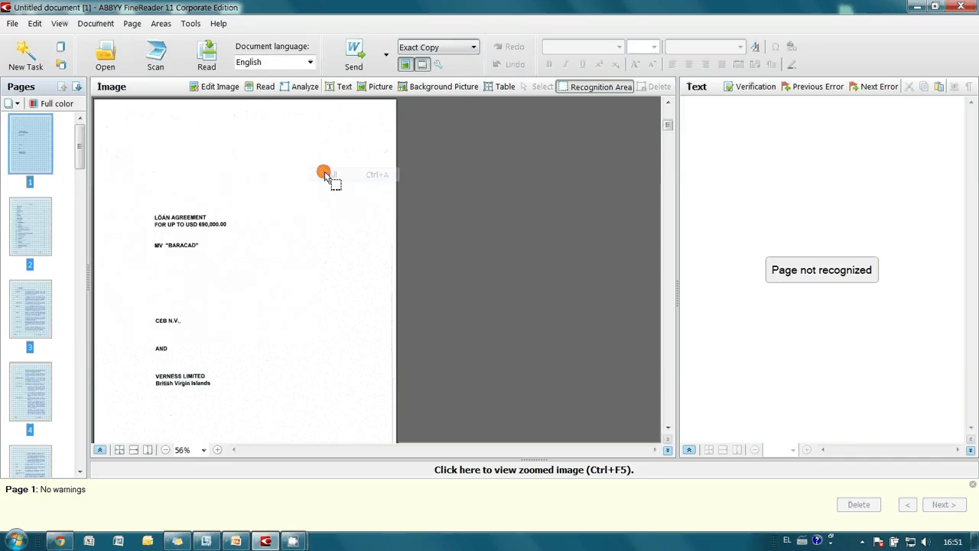
right_click(29, 131)
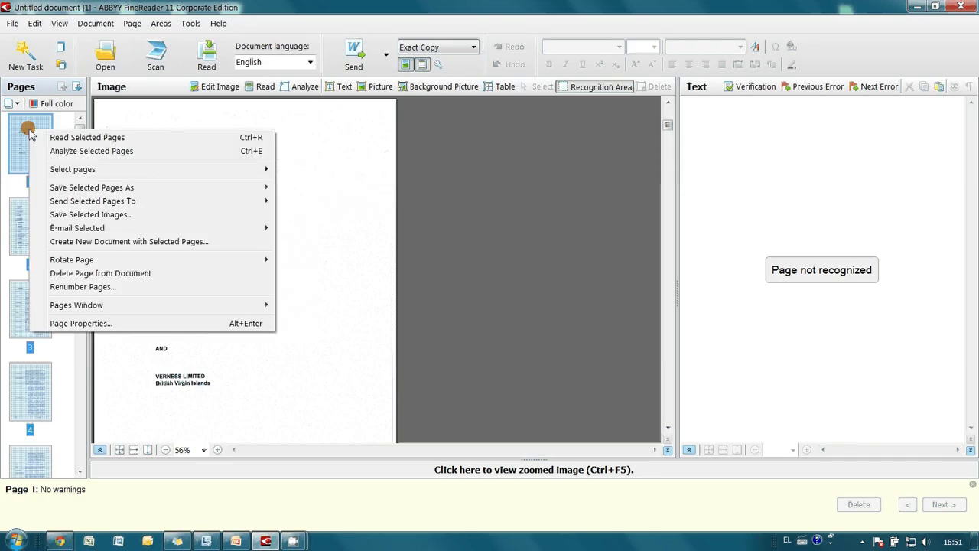
left_click(76, 289)
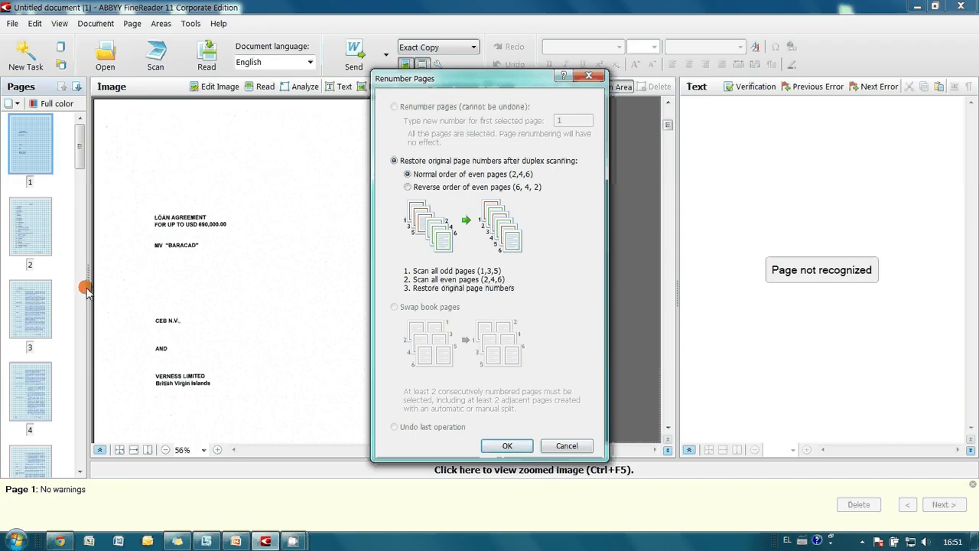
left_click(410, 186)
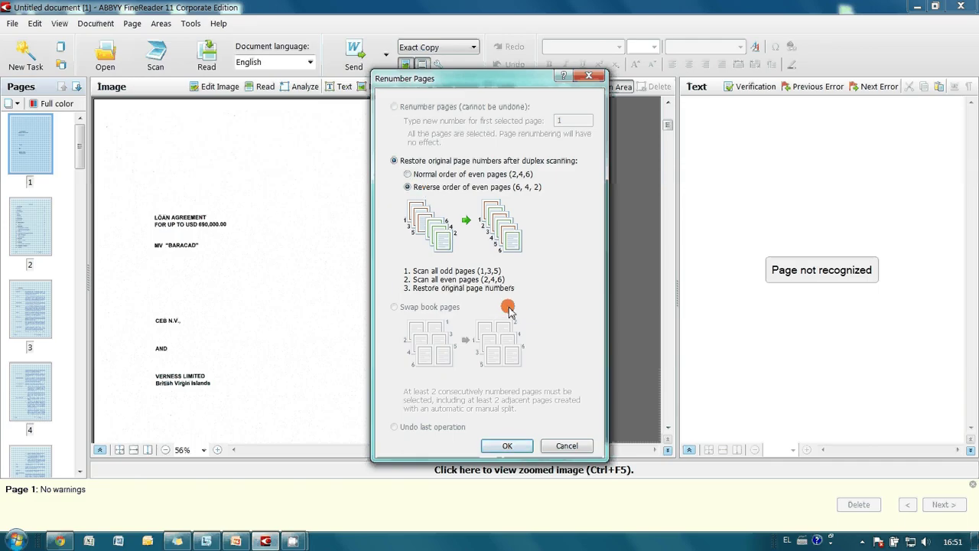
left_click(507, 446)
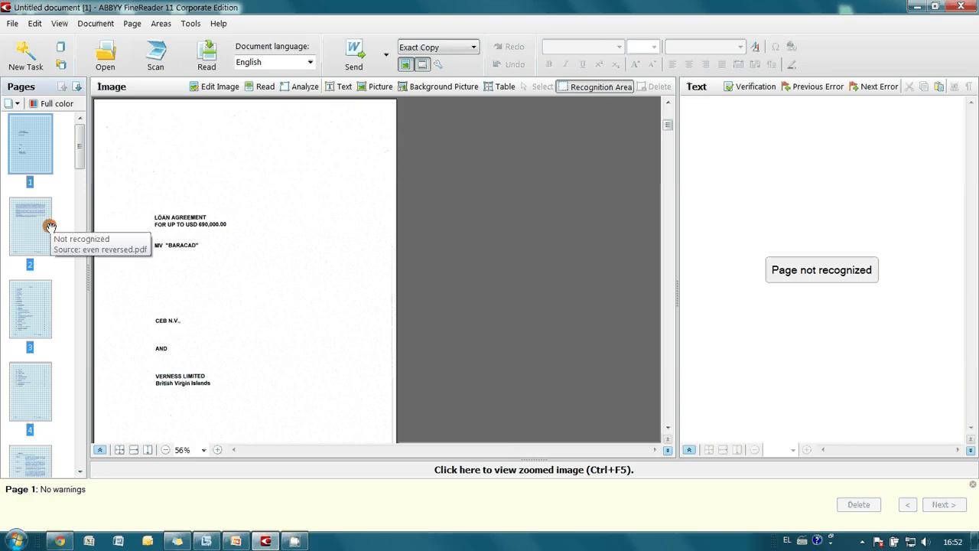
Read all pages, then save the result as a PDF Document named 'document'
left_click(205, 65)
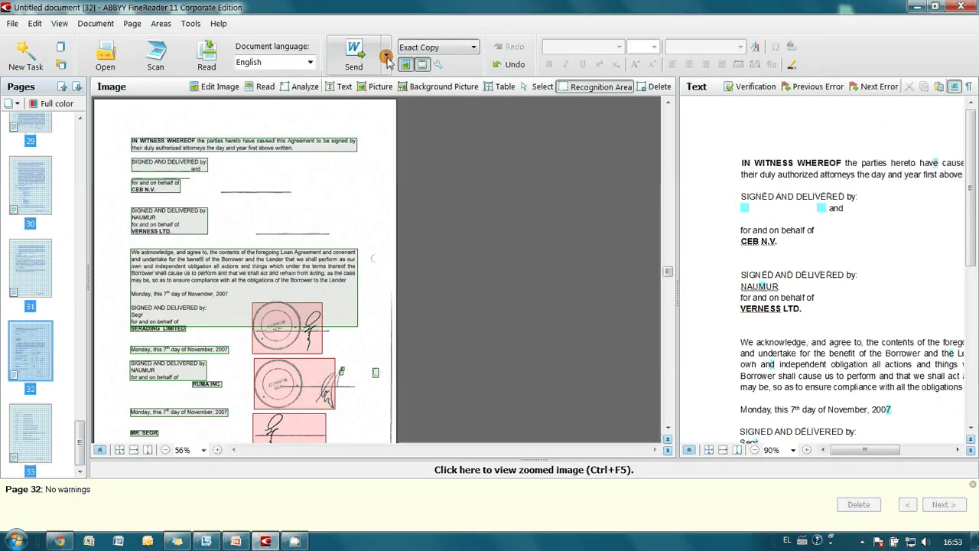
left_click(386, 56)
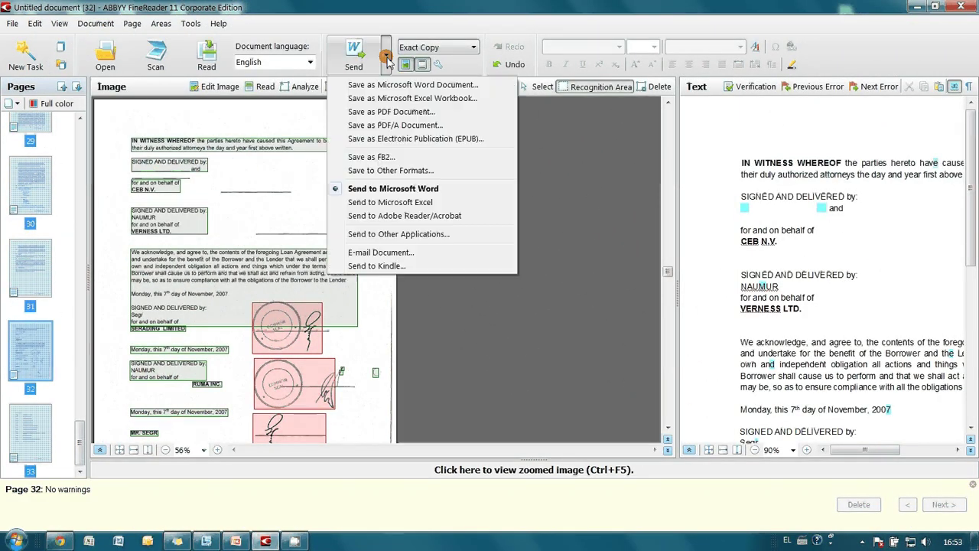
left_click(384, 113)
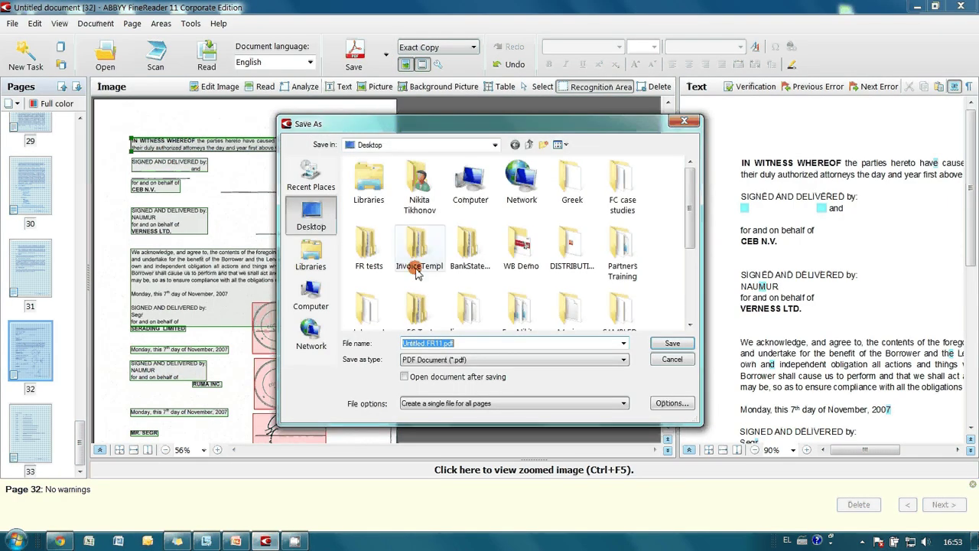
type("do")
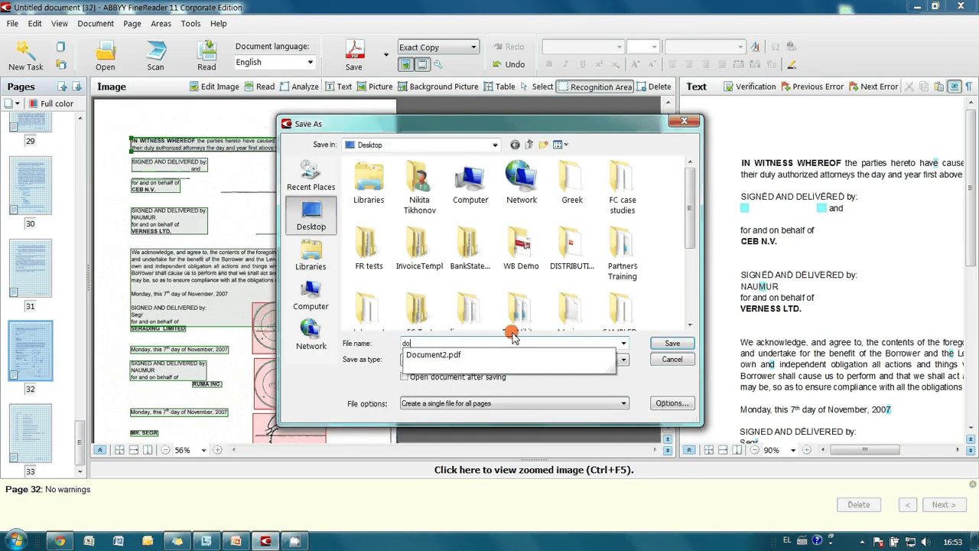
type("cument")
key("Return")
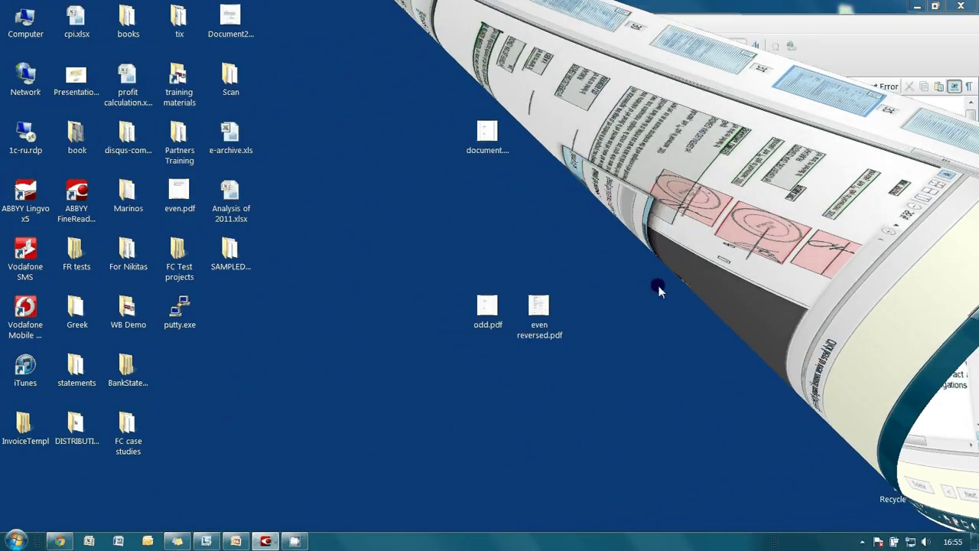
Open document.pdf in Adobe Reader and search it for 'interest'
left_click(494, 140)
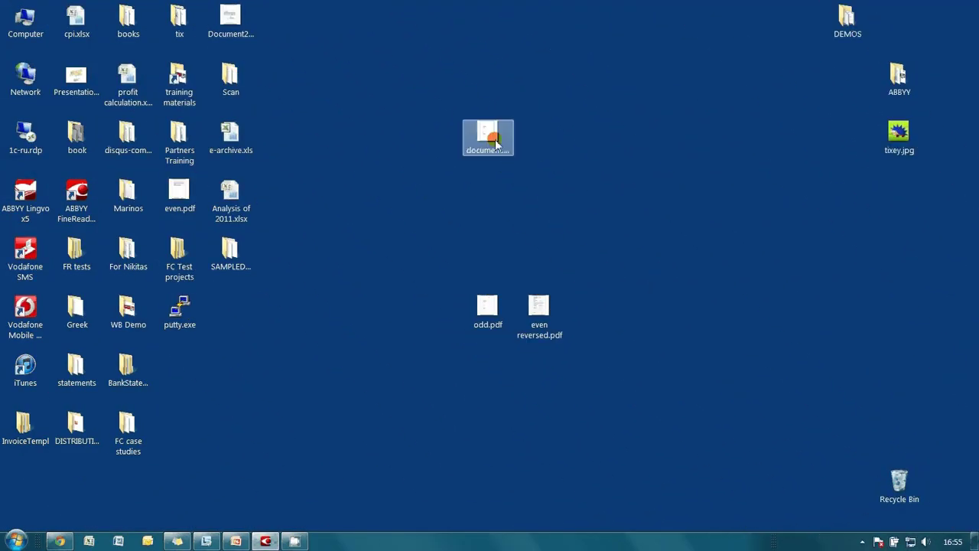
double_click(494, 140)
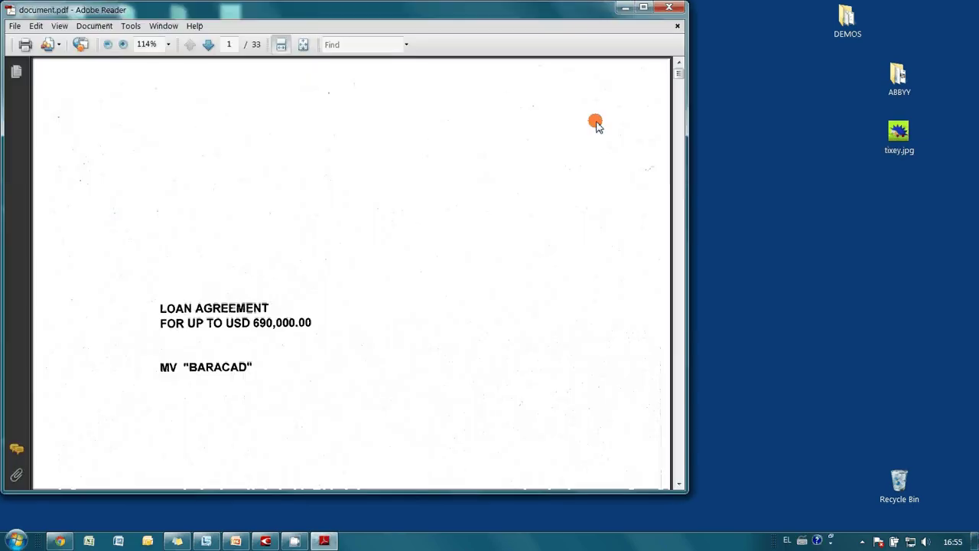
left_click_drag(675, 86, 680, 109)
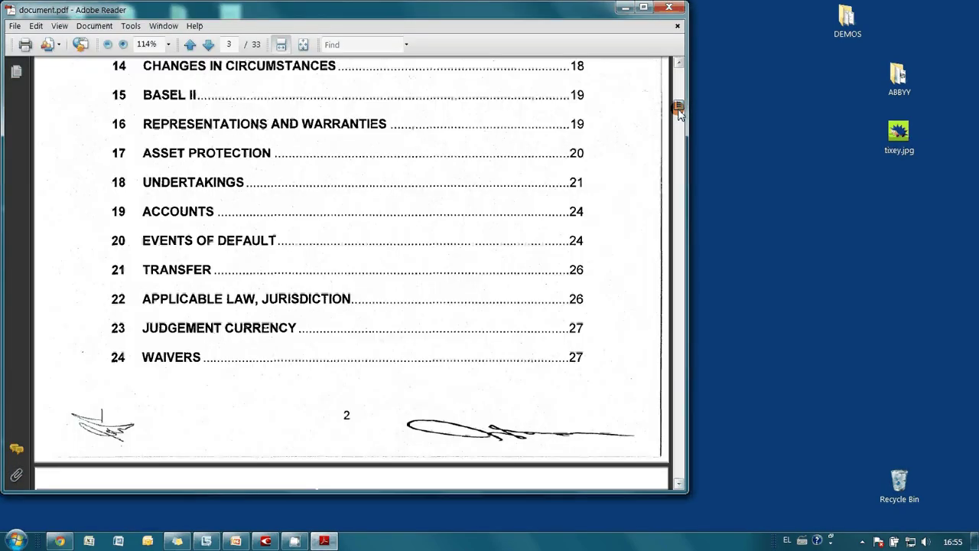
left_click_drag(680, 109, 682, 152)
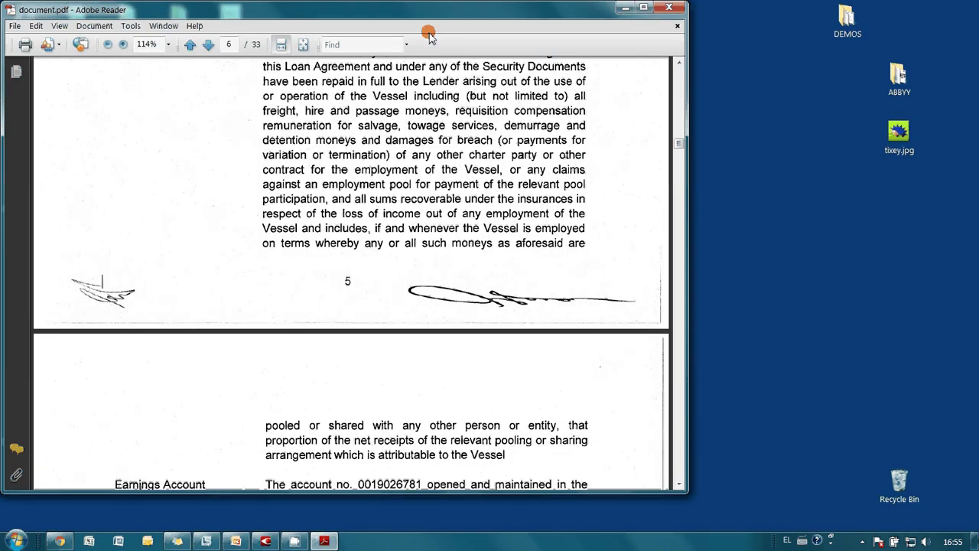
left_click(383, 45)
type("interest")
key("Return")
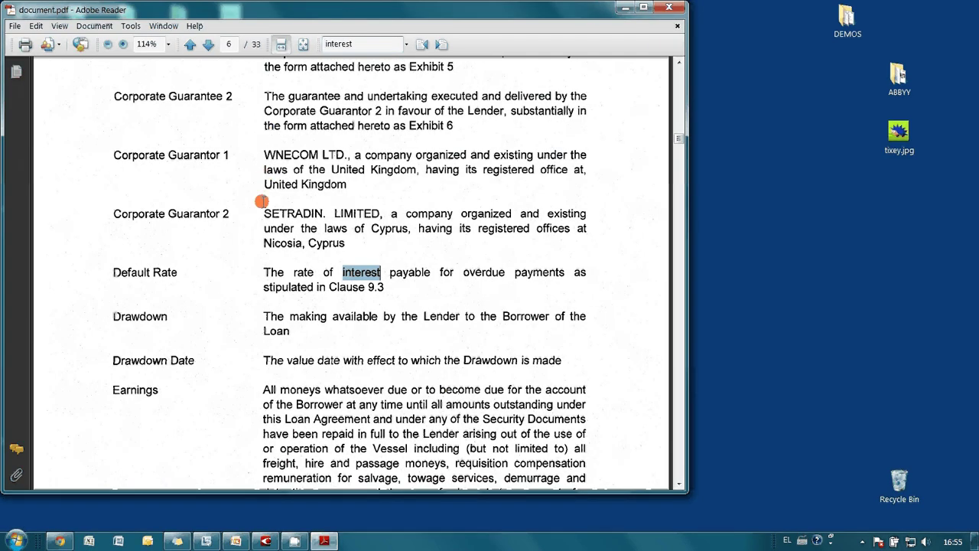
Copy the SETRADIN Corporate Guarantor 2 paragraph and paste it into a new Notepad window
left_click_drag(262, 201, 359, 247)
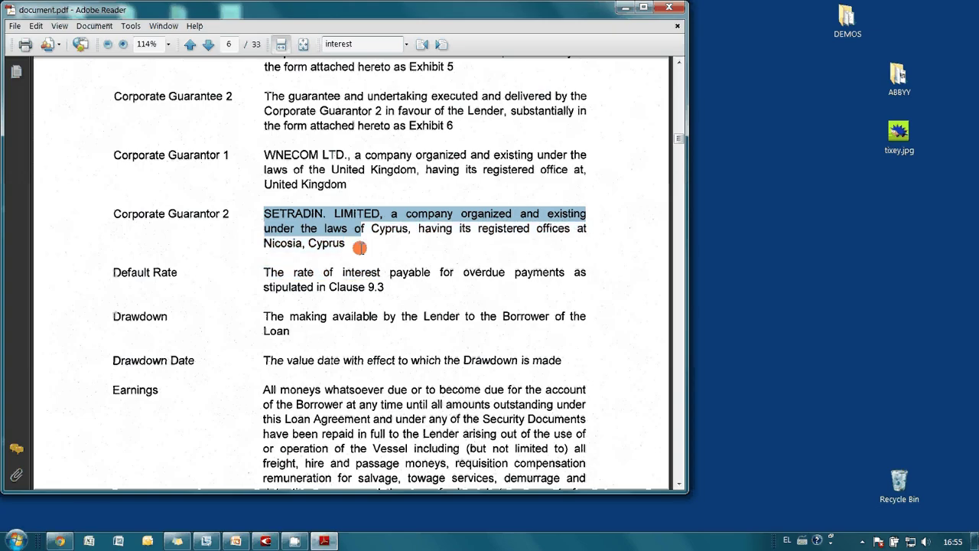
right_click(329, 231)
left_click(348, 237)
key("super+r")
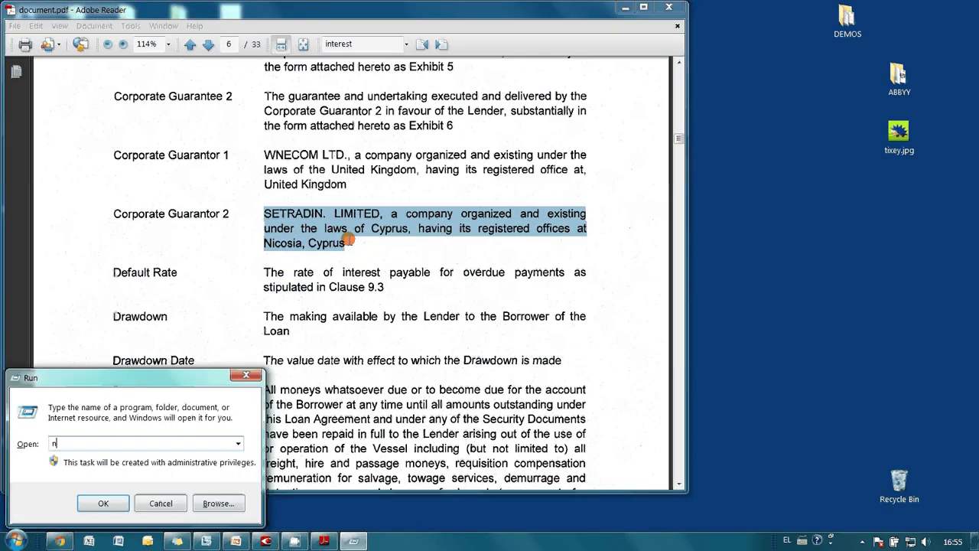
type("note")
key("Down")
key("Return")
key("ctrl+v")
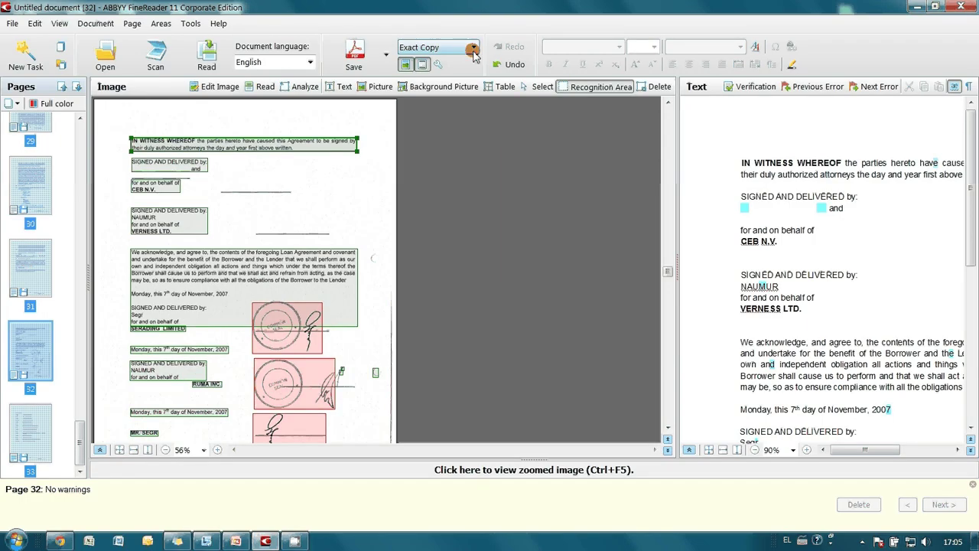
Keep the Editable Copy format and send the recognized loan agreement to Microsoft Word
left_click(451, 47)
left_click(459, 117)
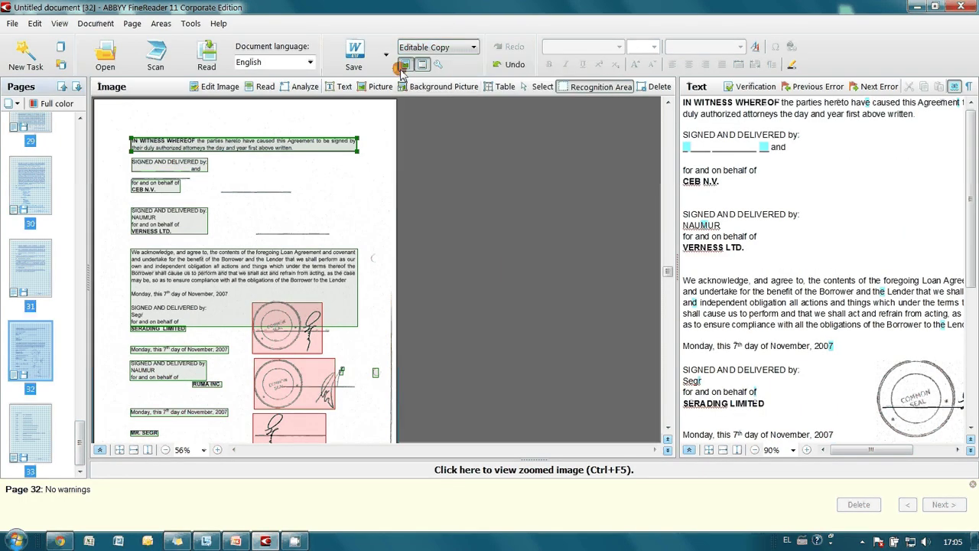
left_click(386, 55)
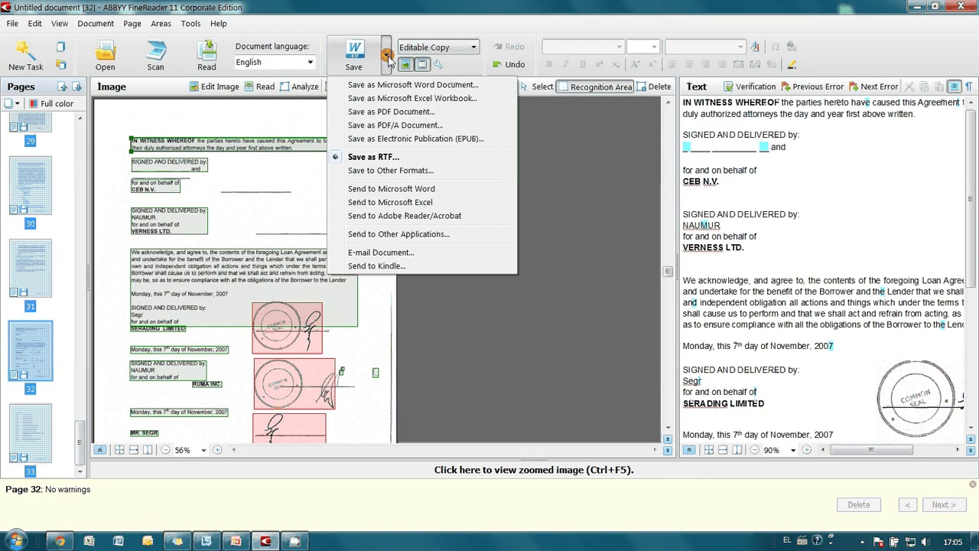
left_click(391, 189)
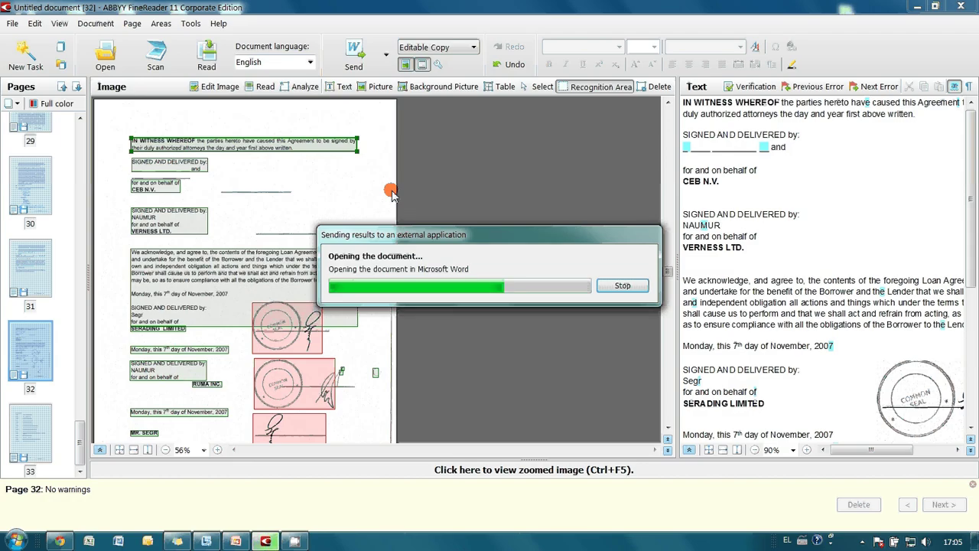
Scroll the Word document and select the word AGREEMENT to confirm the text is editable
scroll(459, 253, "down", 2)
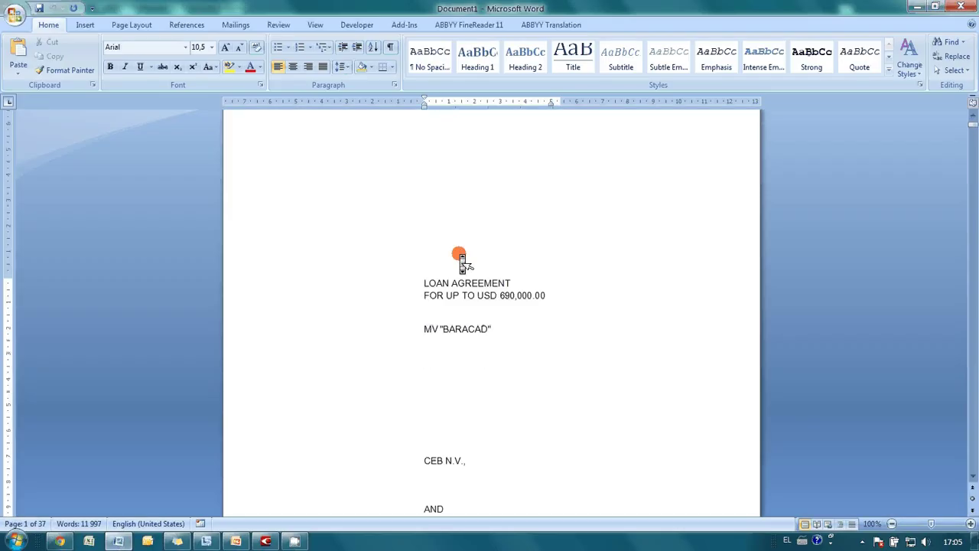
scroll(459, 255, "down", 2)
double_click(465, 218)
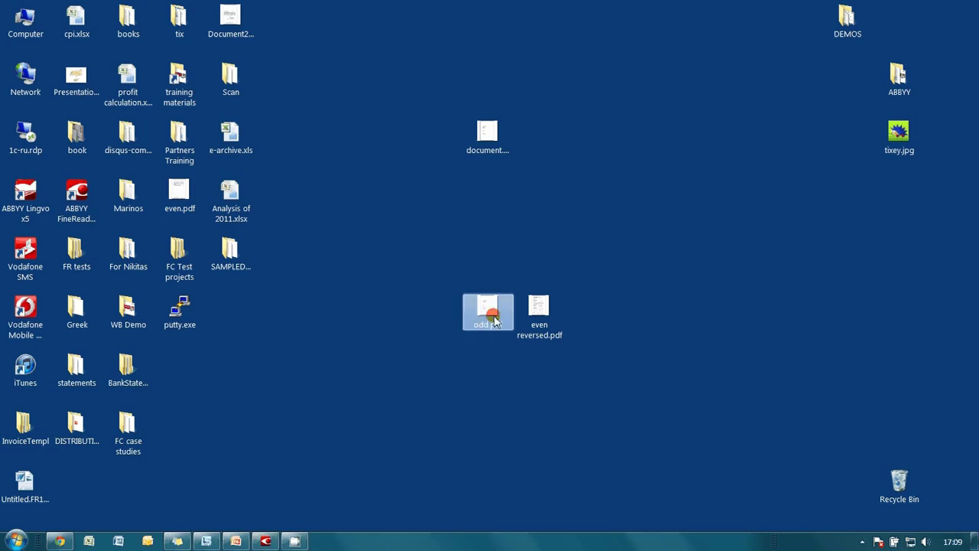
Load the 17 pages of odd.pdf into FineReader via Open PDF File/Image
left_click(524, 327)
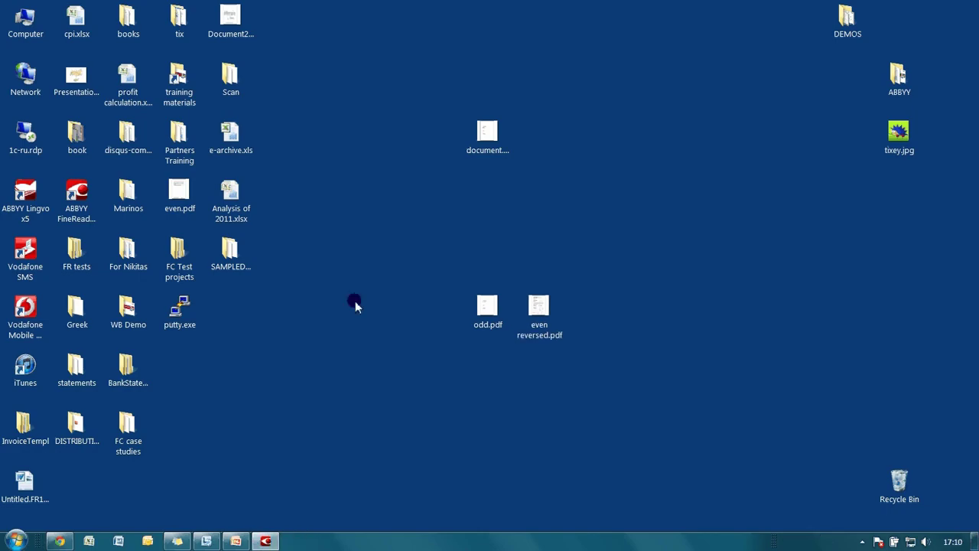
left_click(276, 535)
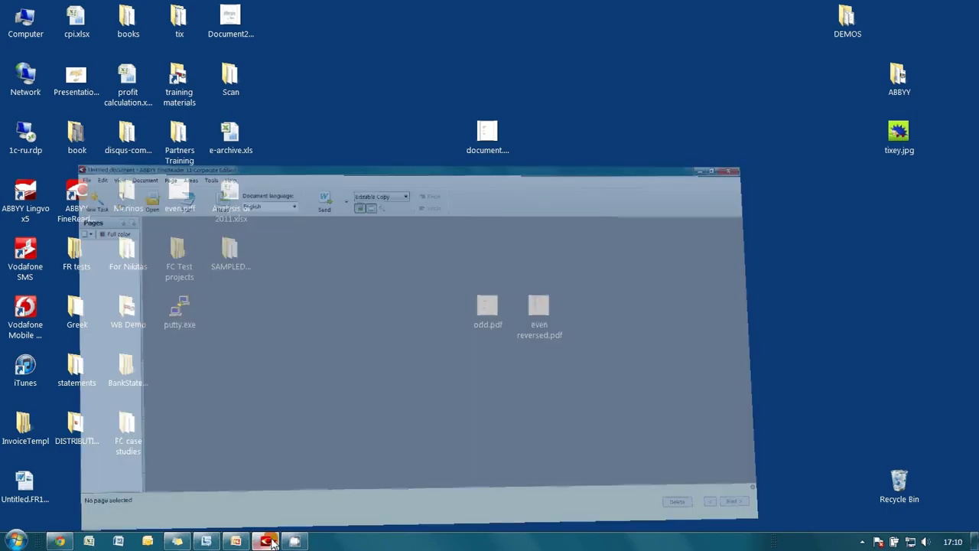
left_click(11, 23)
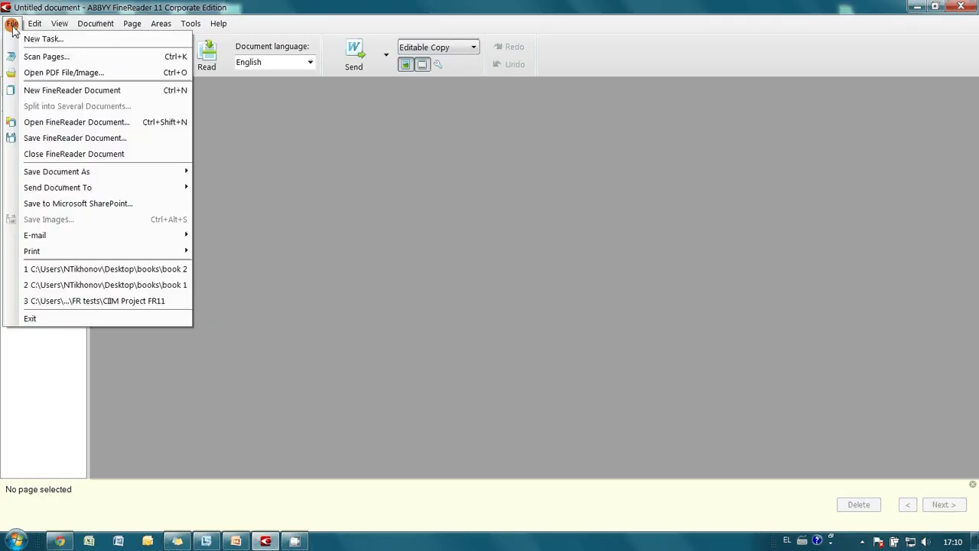
left_click(47, 74)
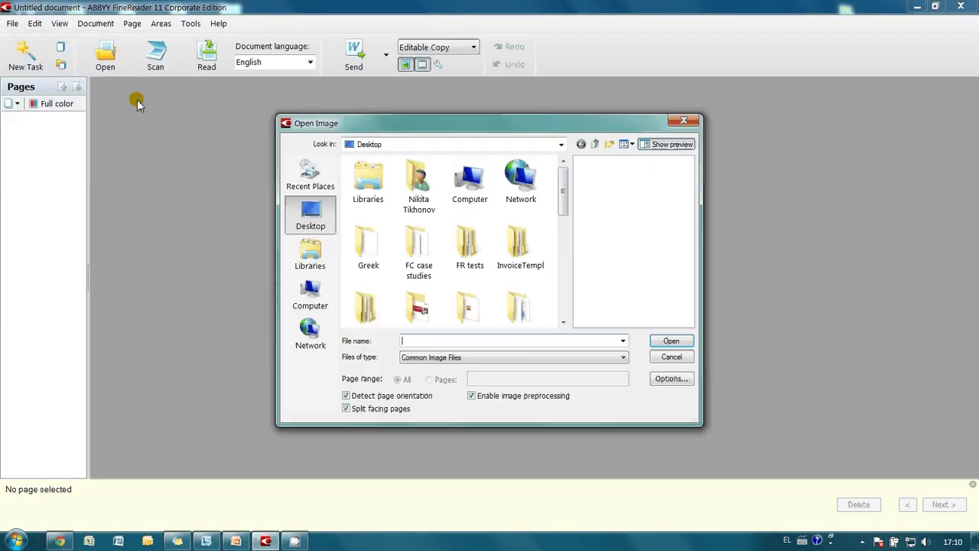
left_click_drag(563, 198, 576, 316)
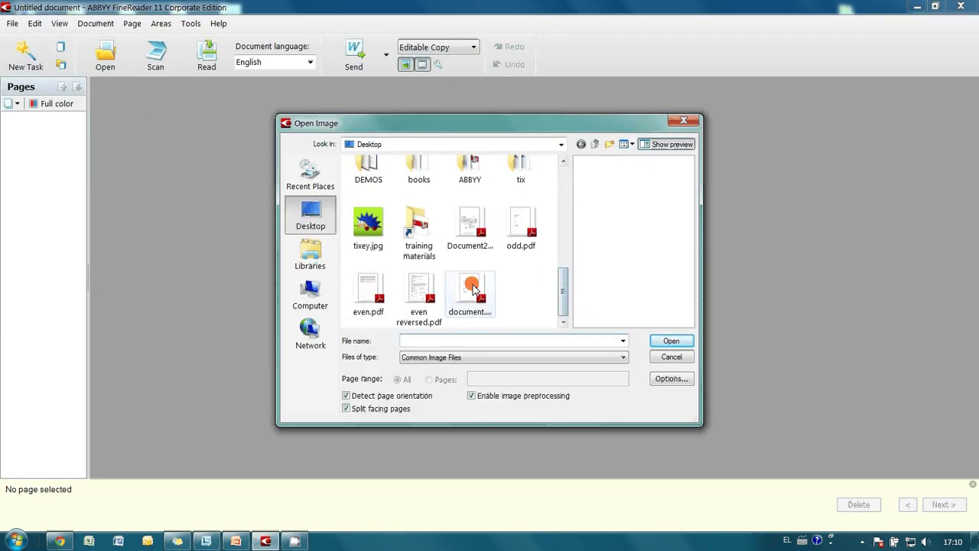
left_click(511, 229)
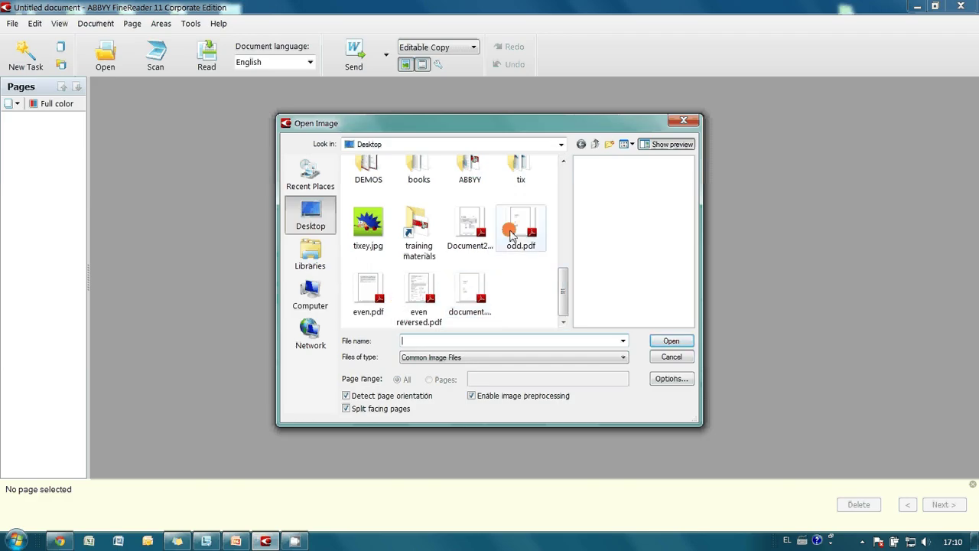
left_click(671, 341)
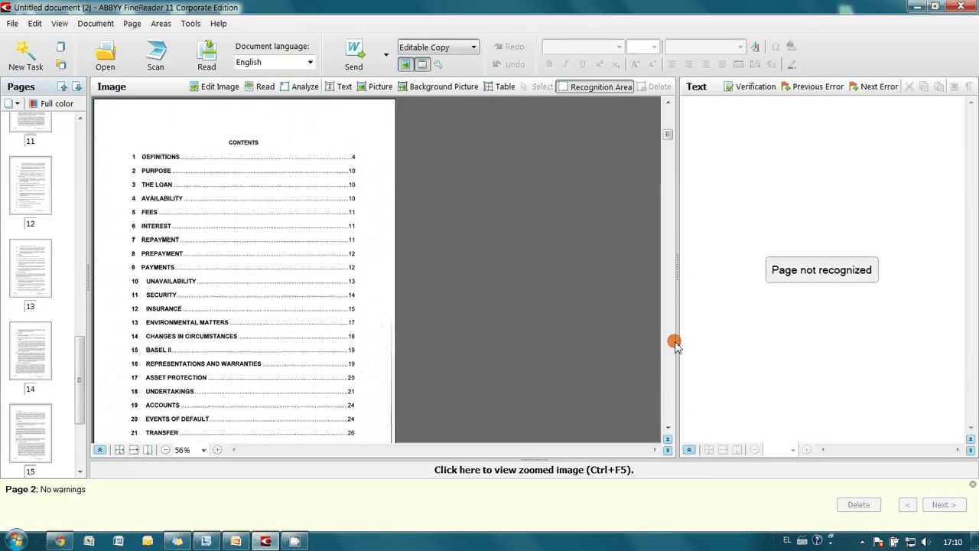
Append the 16 pages of even reversed.pdf, bringing the document to 33 pages
left_click(13, 23)
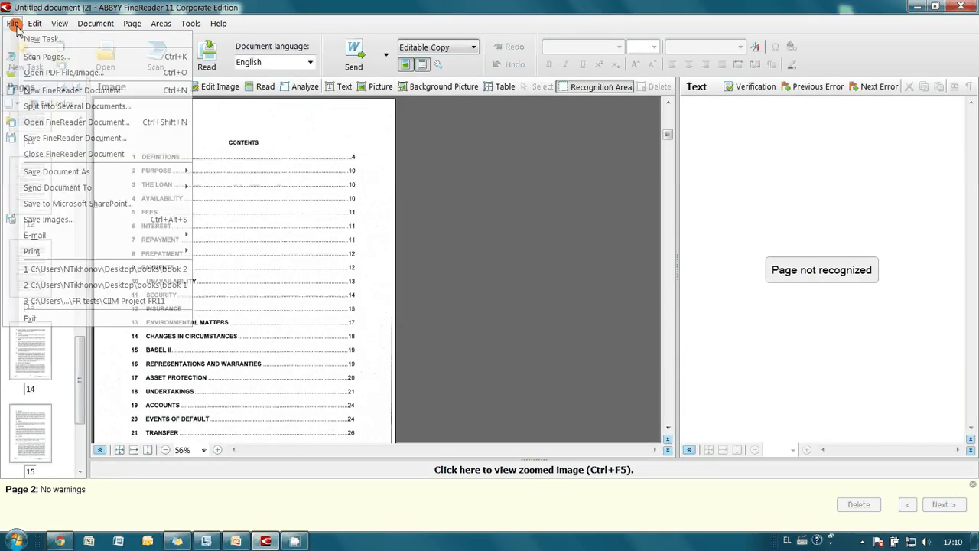
left_click(49, 72)
left_click_drag(566, 197, 566, 308)
left_click(419, 298)
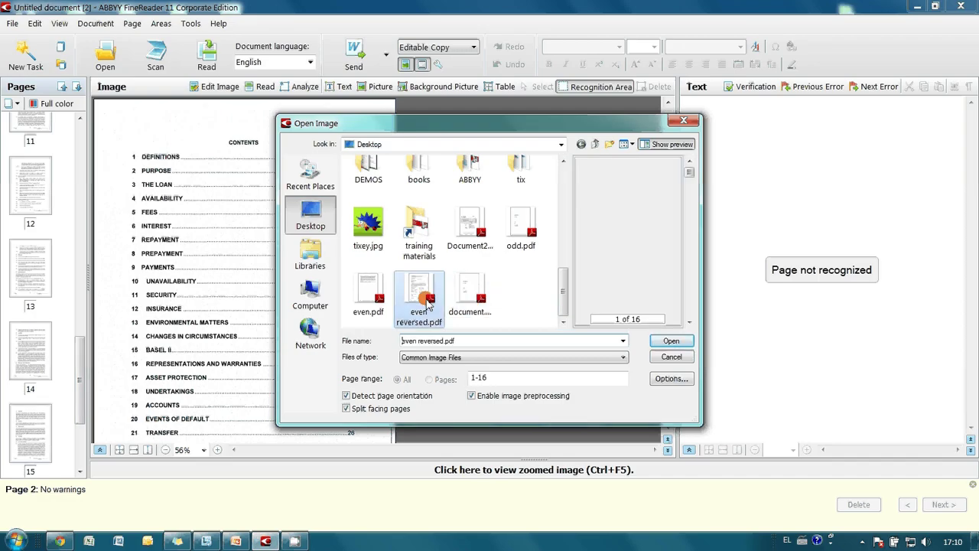
left_click(683, 345)
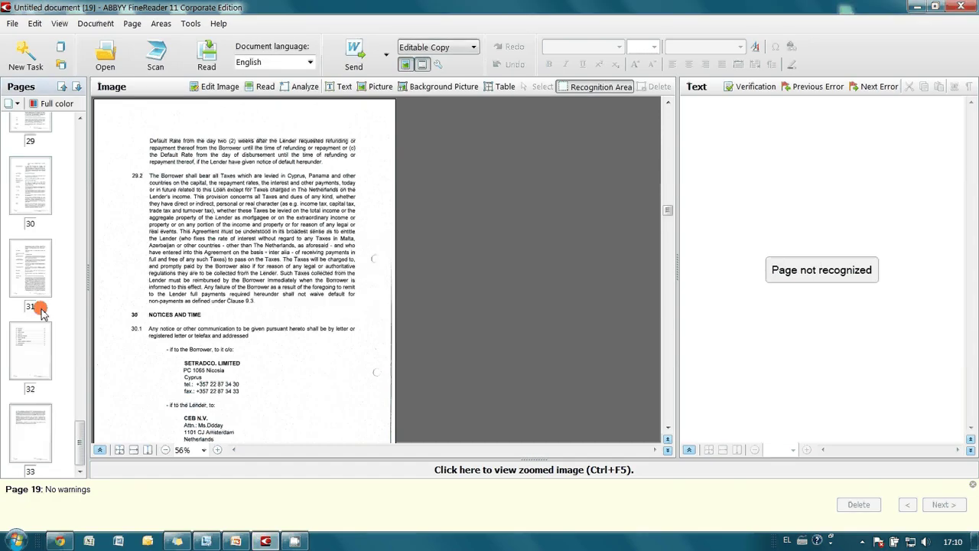
Select all 33 pages and renumber them with 'Reverse order of even pages'
right_click(60, 190)
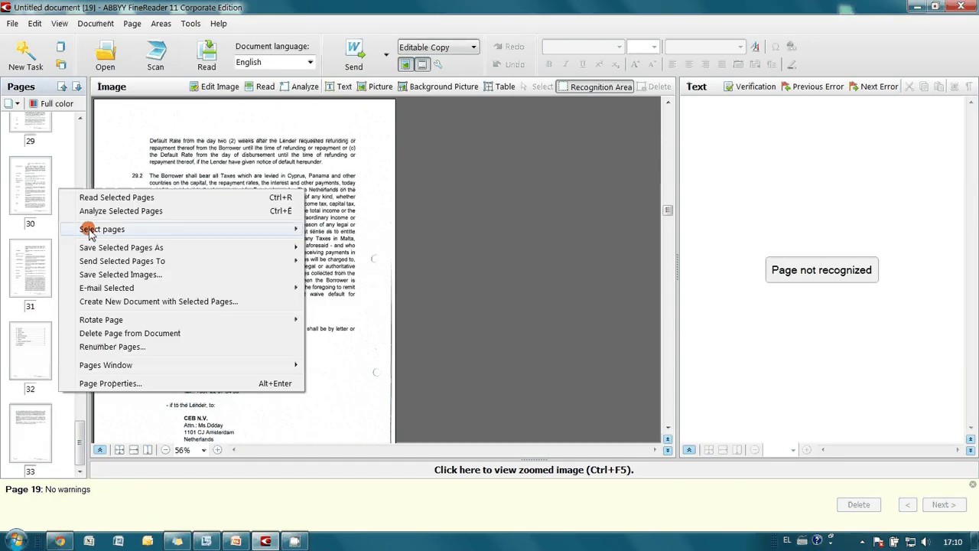
mouse_move(102, 229)
left_click(327, 229)
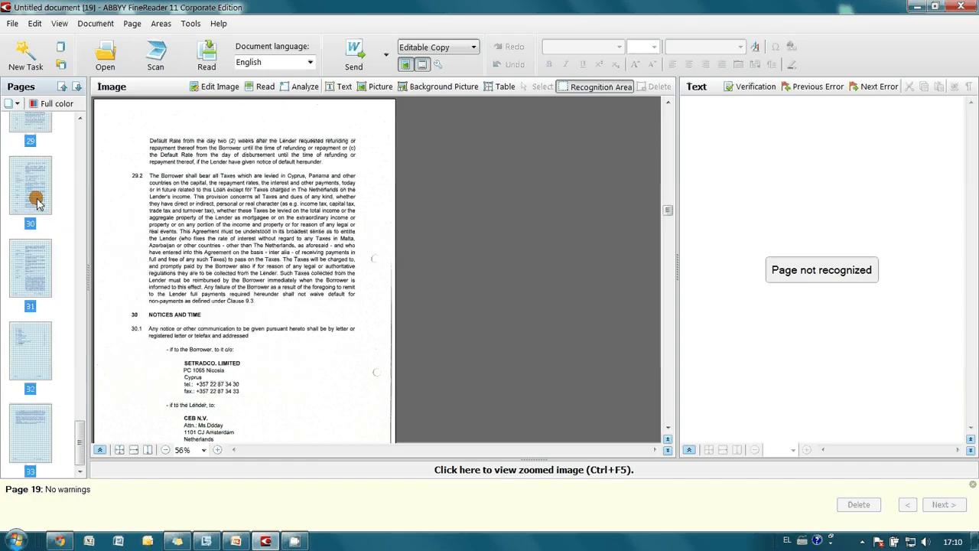
right_click(34, 170)
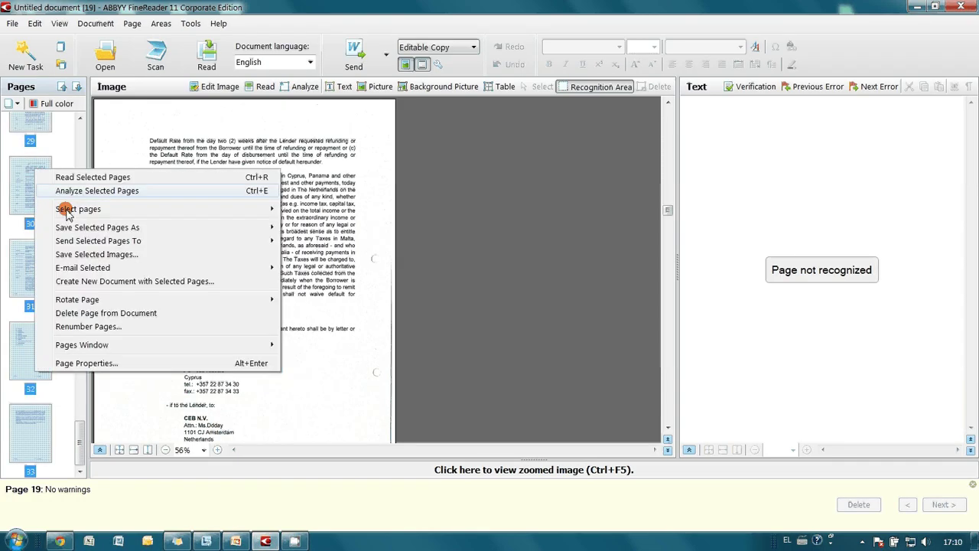
left_click(76, 326)
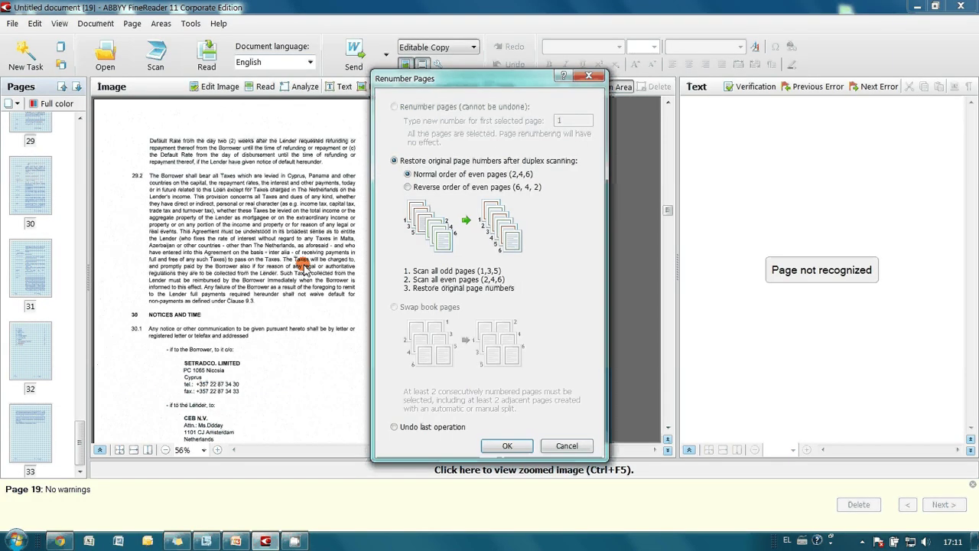
left_click(408, 187)
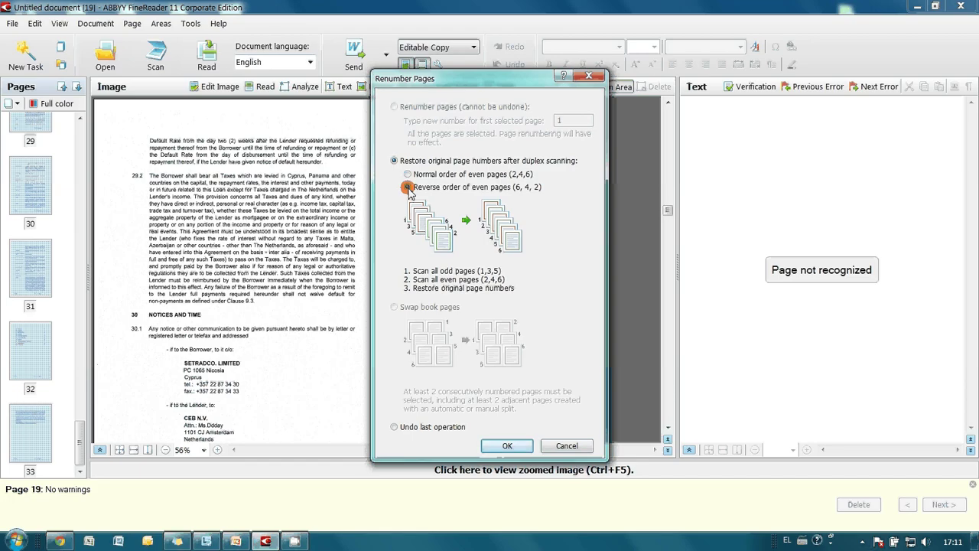
left_click(507, 446)
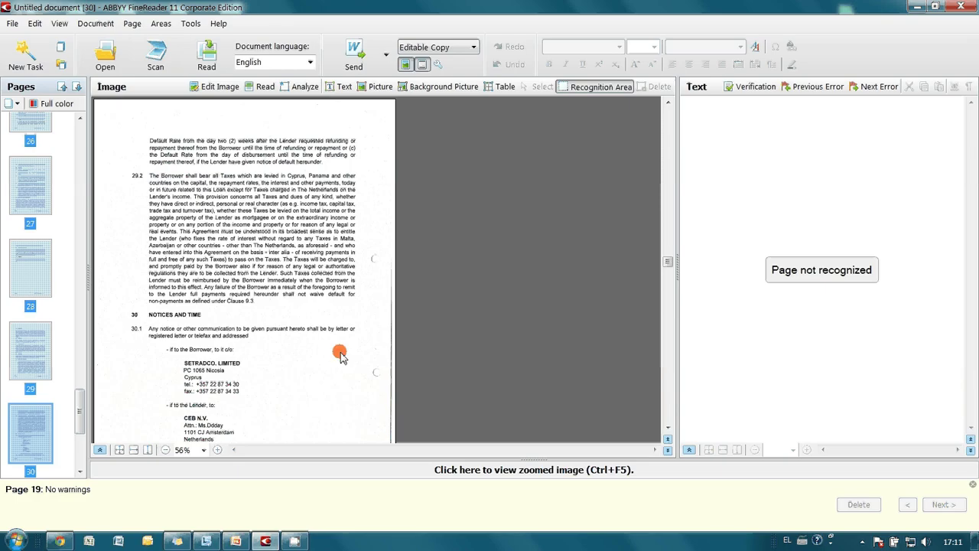
Start Read recognition on all 33 reordered pages
left_click(208, 55)
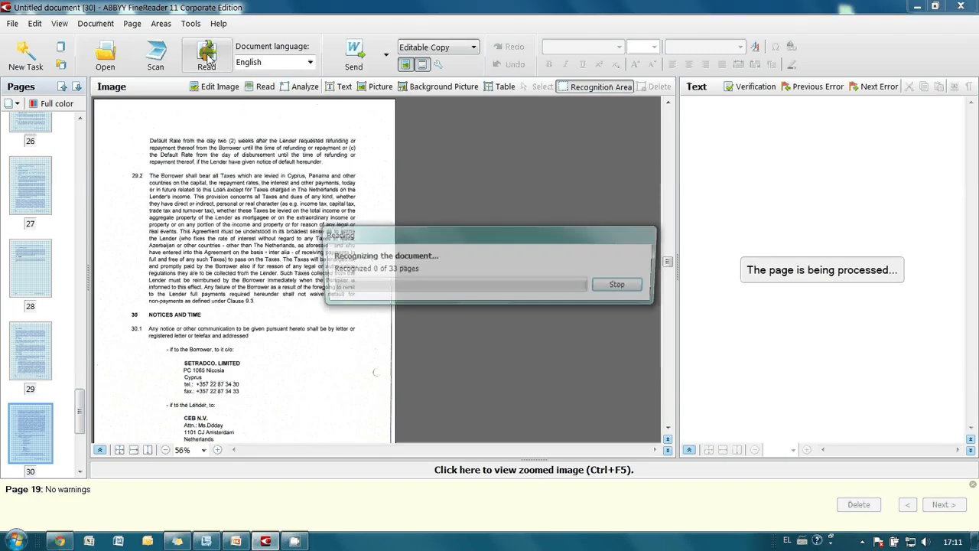